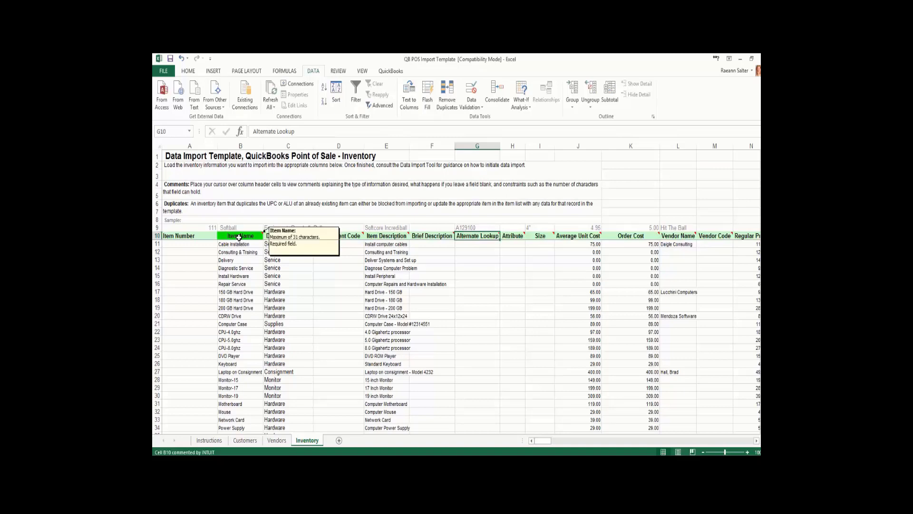
Examine the row 10 headers of the Inventory sheet from Item Number through Alternate Lookup.
{"action": "left_click", "coordinate": [187, 236]}
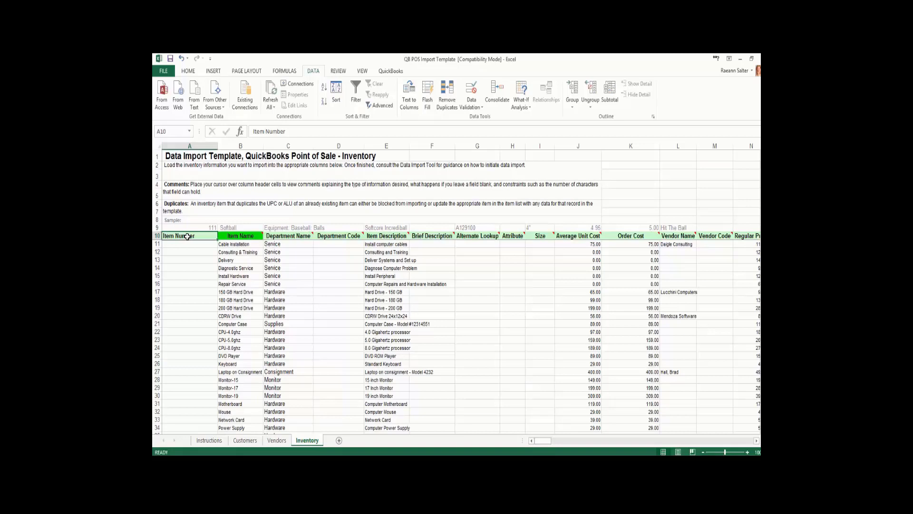
{"action": "key", "text": "Tab"}
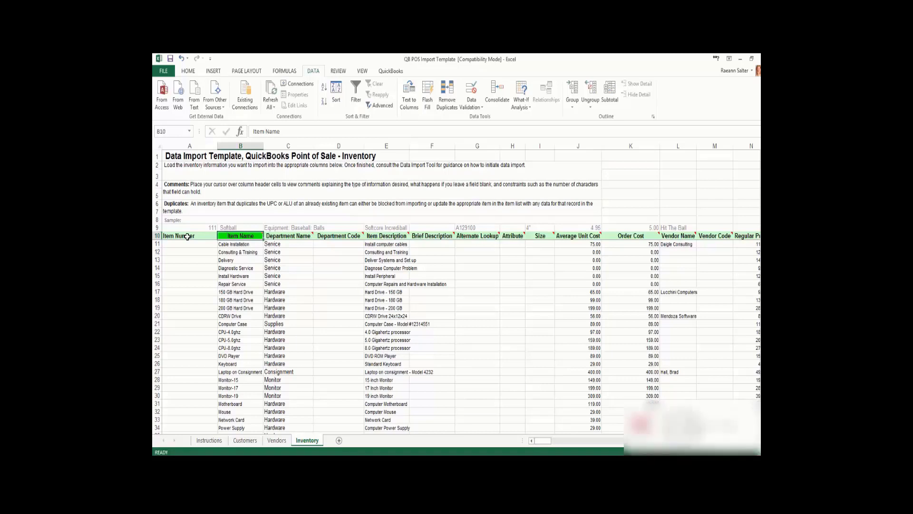
{"action": "key", "text": "Right"}
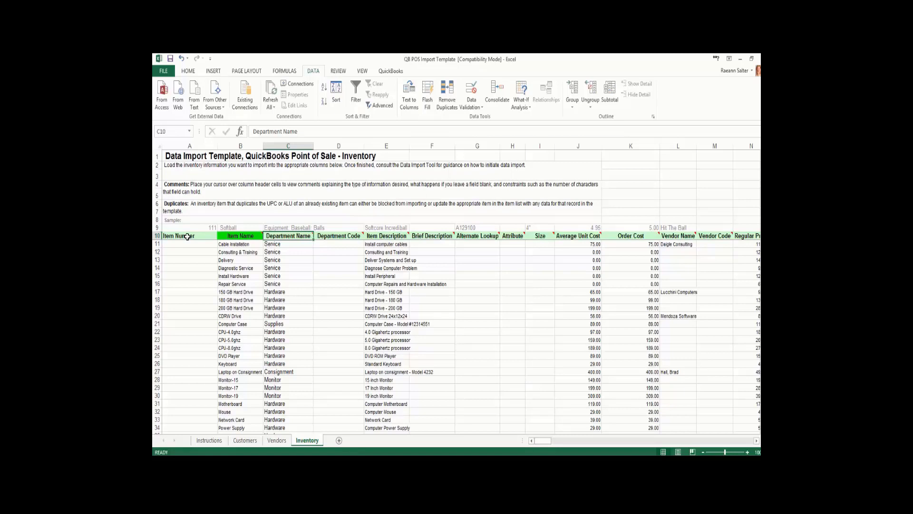
{"action": "key", "text": "Right"}
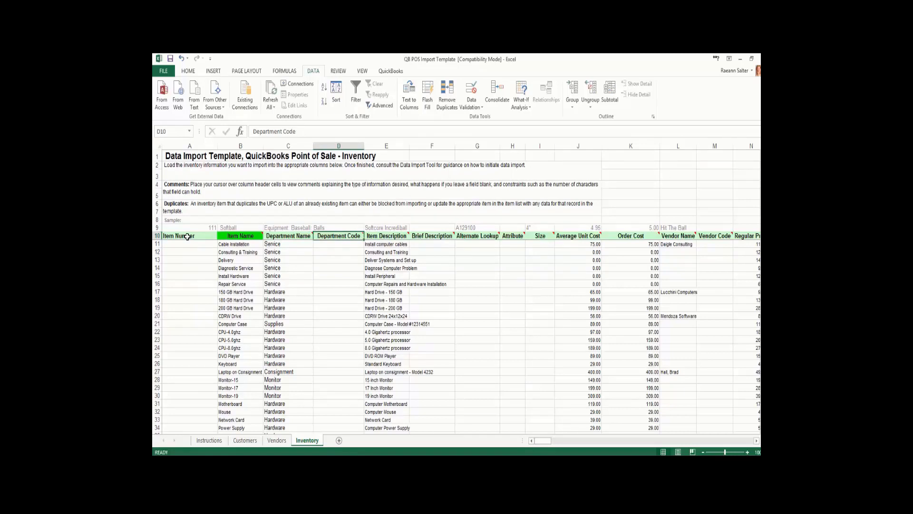
{"action": "key", "text": "Right"}
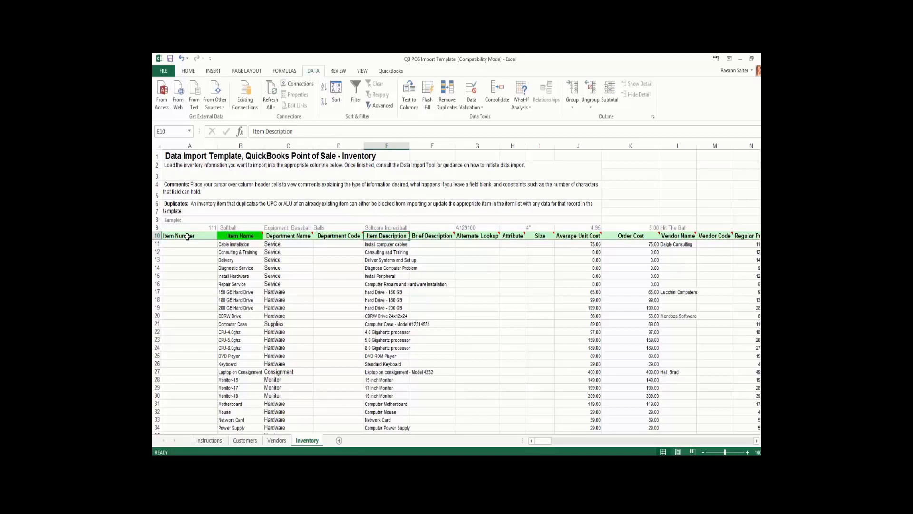
{"action": "key", "text": "Right"}
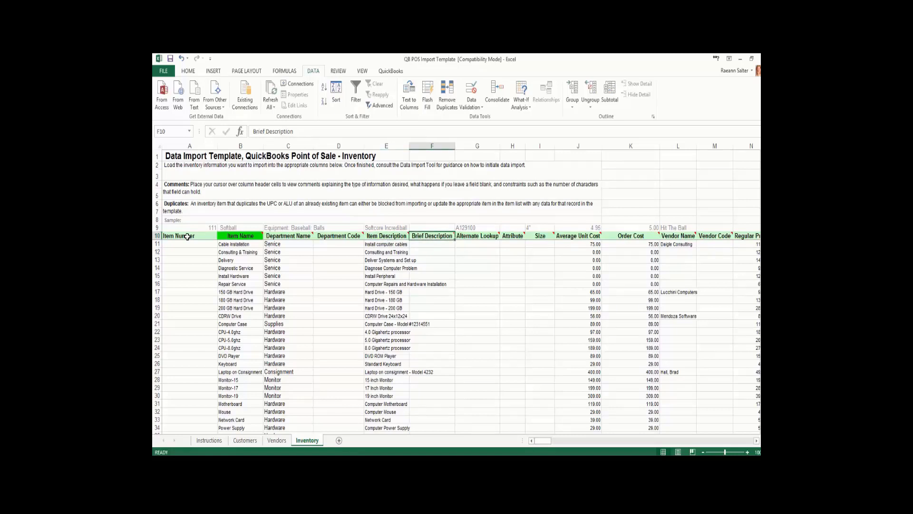
{"action": "key", "text": "Right"}
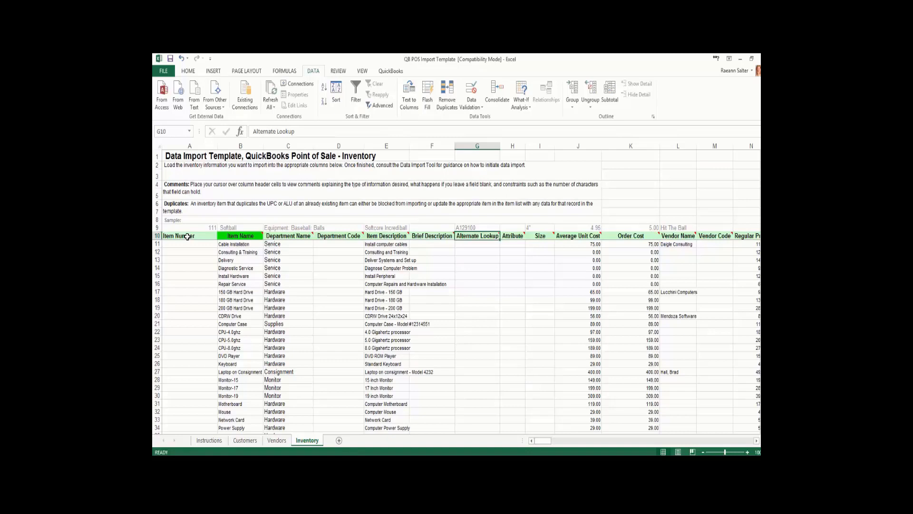
Examine the Attribute, Size, Average Unit Cost, Order Cost and Vendor Name column headers.
{"action": "key", "text": "Right"}
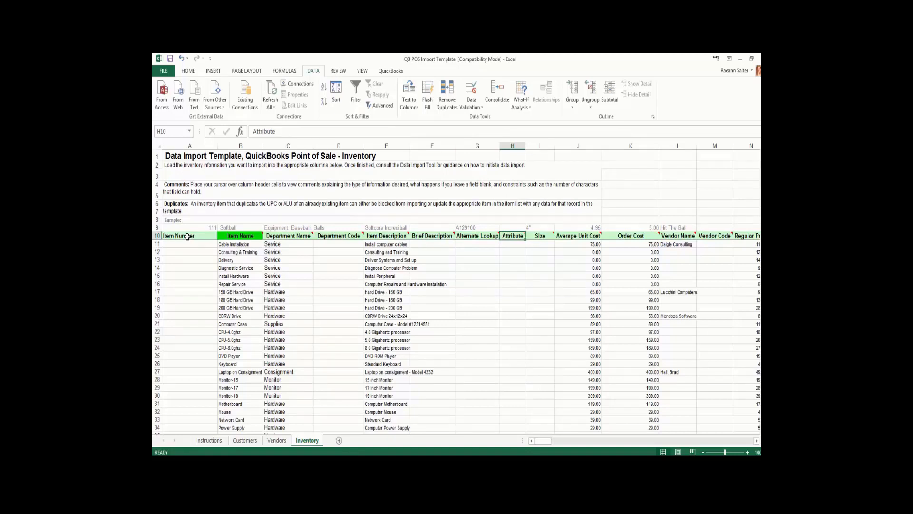
{"action": "key", "text": "Right"}
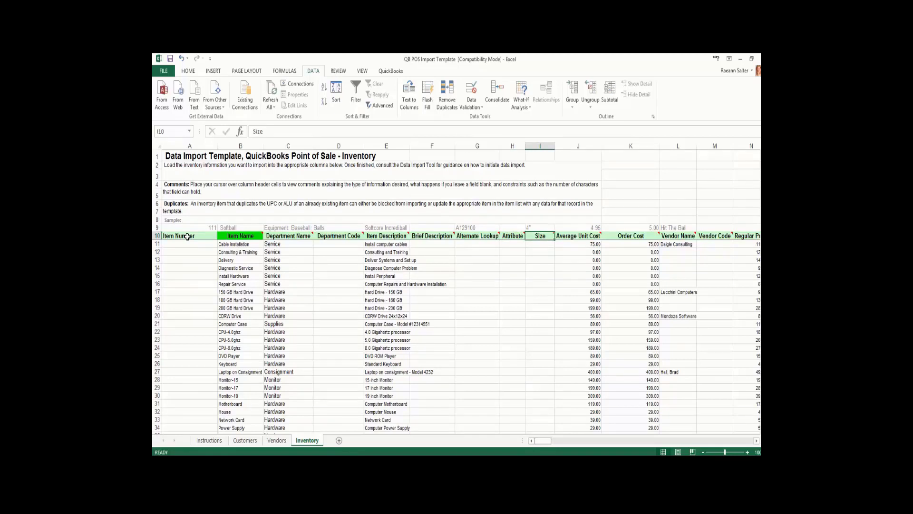
{"action": "key", "text": "Right"}
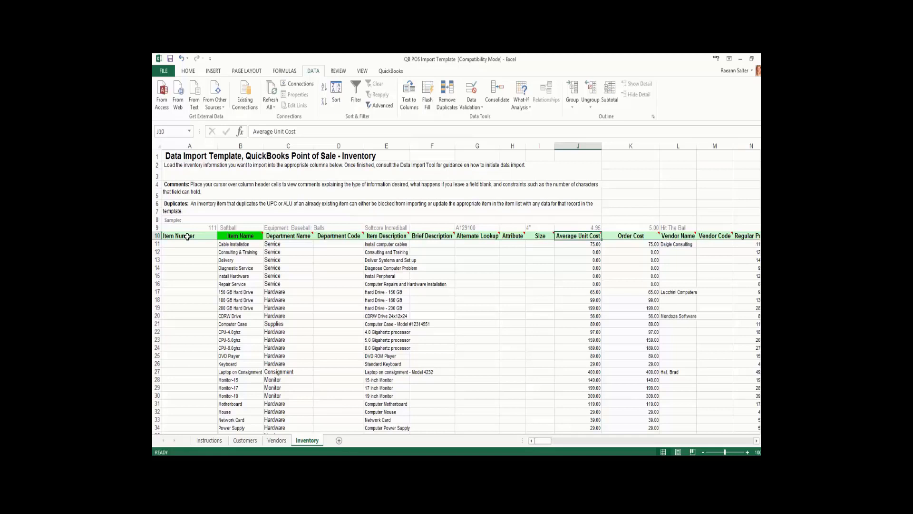
{"action": "key", "text": "Right"}
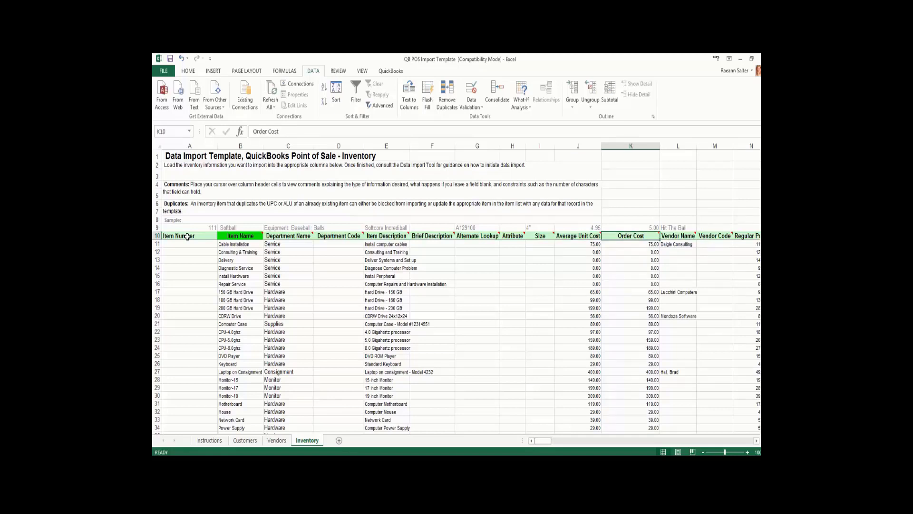
{"action": "key", "text": "Right"}
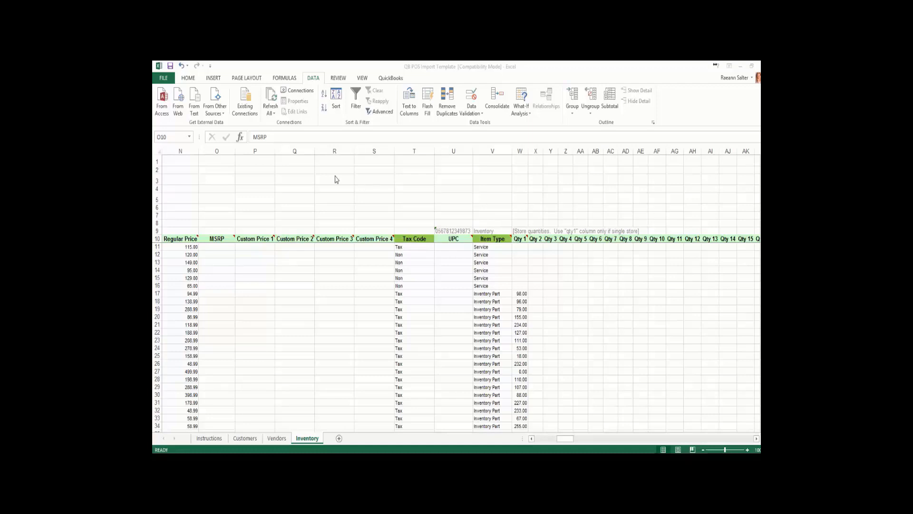
Examine the pricing headers from Regular Price and MSRP through Custom Price 4, ending at Tax Code.
{"action": "left_click", "coordinate": [171, 238]}
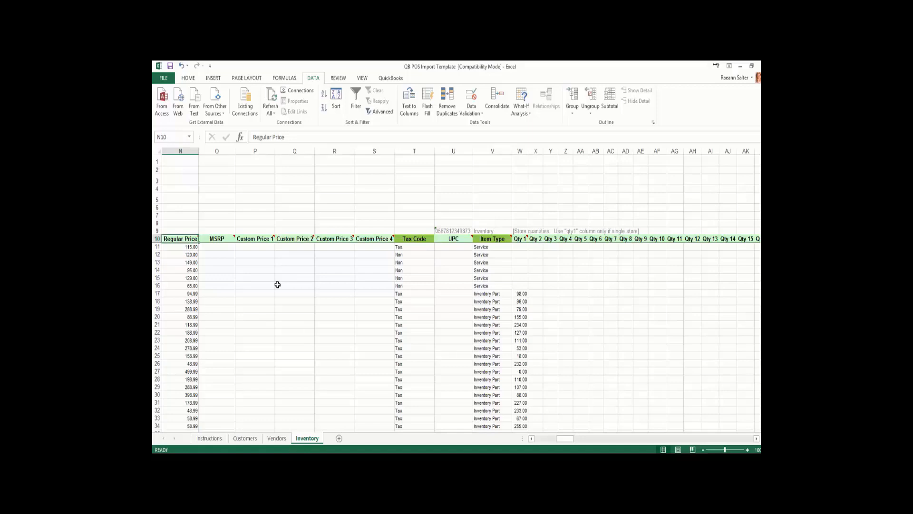
{"action": "key", "text": "Right"}
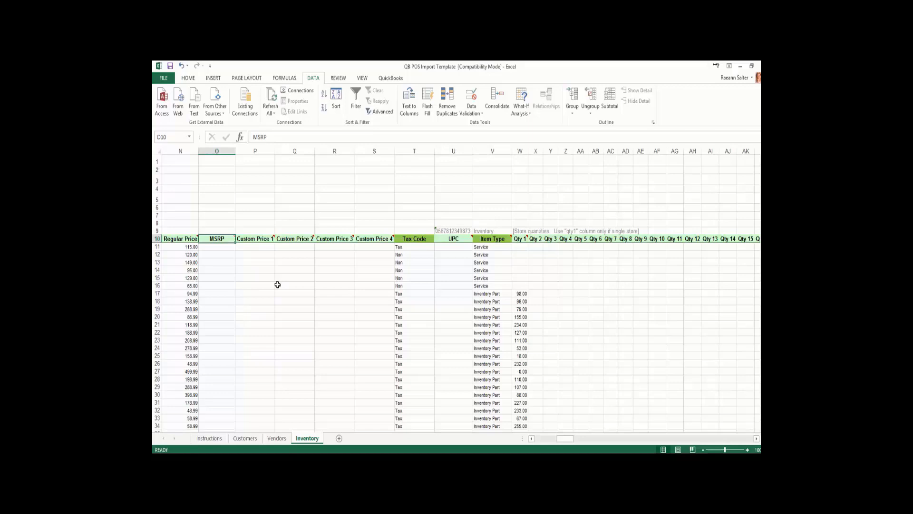
{"action": "key", "text": "Right"}
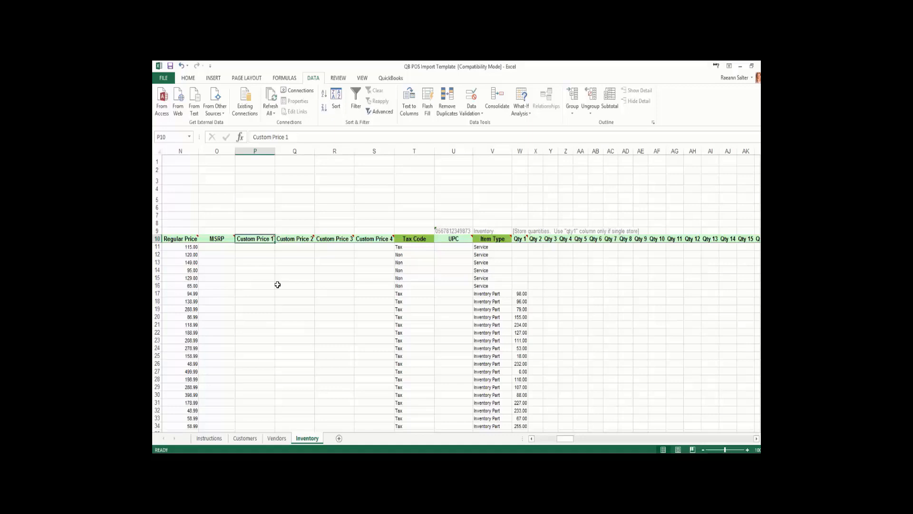
{"action": "key", "text": "Right"}
{"action": "key", "text": "Right"}
{"action": "key", "text": "Right"}
{"action": "key", "text": "Right"}
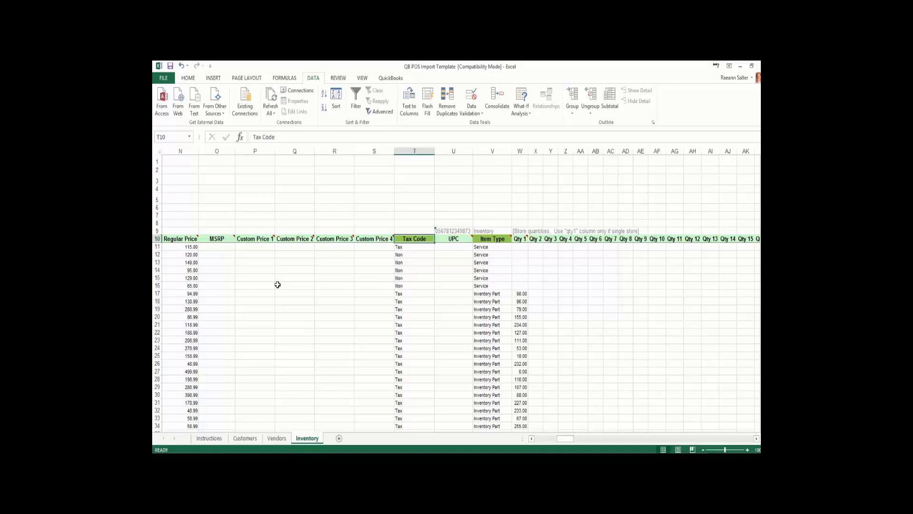
Examine the UPC, Item Type and Qty 1 column headers.
{"action": "left_click", "coordinate": [472, 239]}
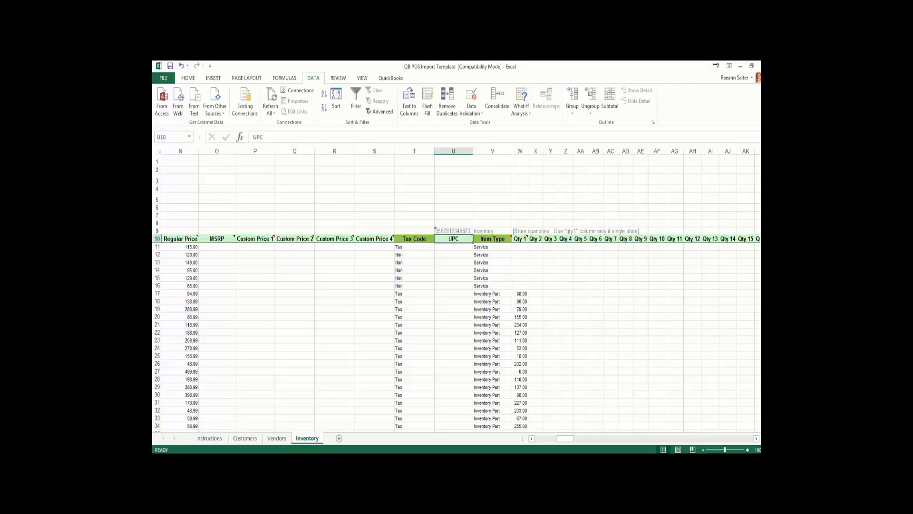
{"action": "left_click", "coordinate": [492, 238]}
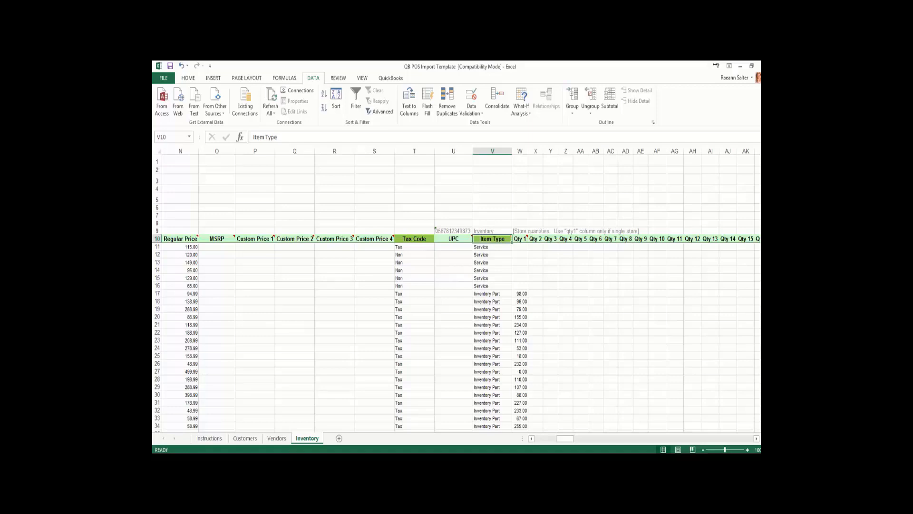
{"action": "left_click", "coordinate": [520, 239]}
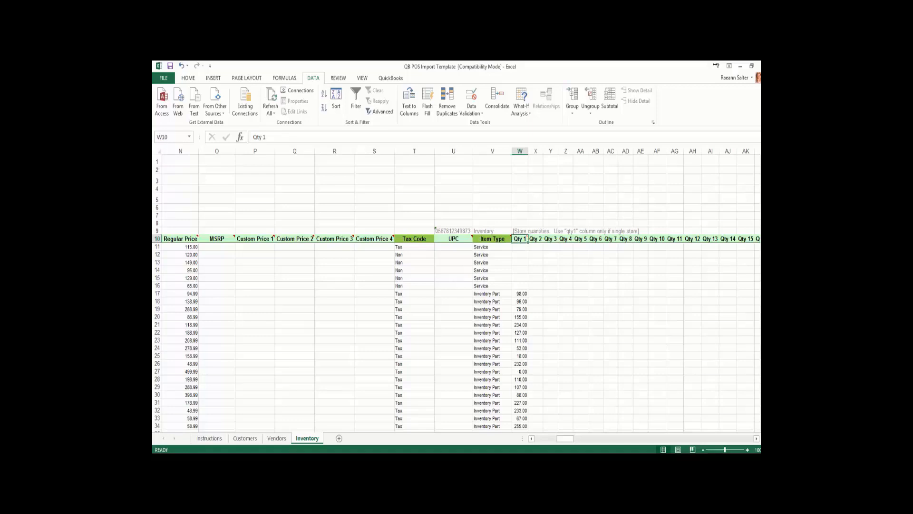
{"action": "left_click", "coordinate": [493, 239]}
{"action": "left_click", "coordinate": [520, 238]}
Look through the store quantity headers from Qty 2 to Qty 20.
{"action": "key", "text": "Right"}
{"action": "key", "text": "Right"}
{"action": "key", "text": "Right"}
{"action": "key", "text": "Right"}
{"action": "key", "text": "Right"}
{"action": "key", "text": "Right"}
{"action": "key", "text": "Right"}
{"action": "key", "text": "Right"}
{"action": "key", "text": "Right"}
{"action": "key", "text": "Right"}
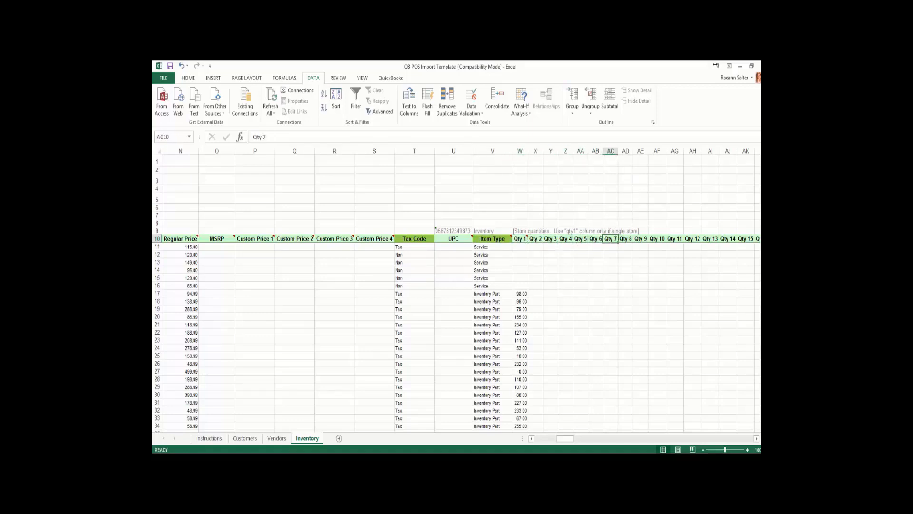
{"action": "key", "text": "Right"}
{"action": "key", "text": "Right"}
{"action": "key", "text": "Right"}
{"action": "key", "text": "Right"}
{"action": "key", "text": "Right"}
{"action": "key", "text": "Right"}
{"action": "key", "text": "Right"}
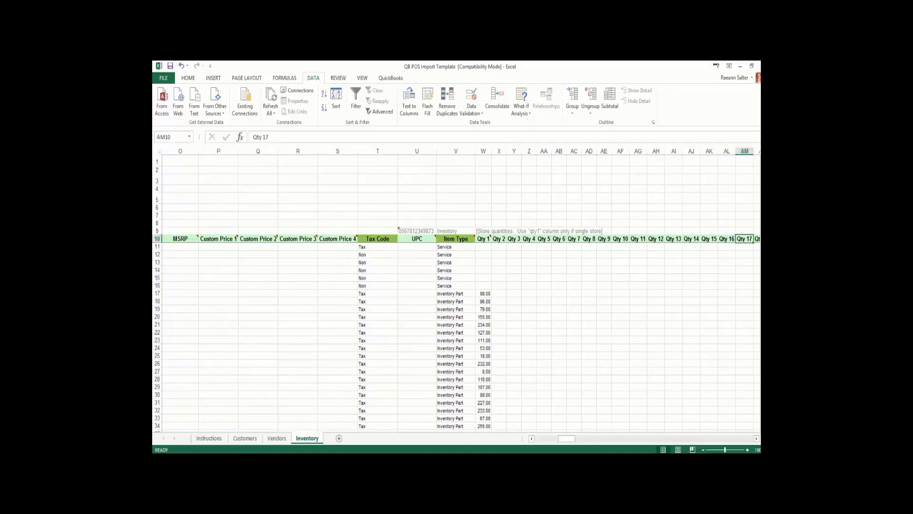
{"action": "key", "text": "Right"}
{"action": "key", "text": "Right"}
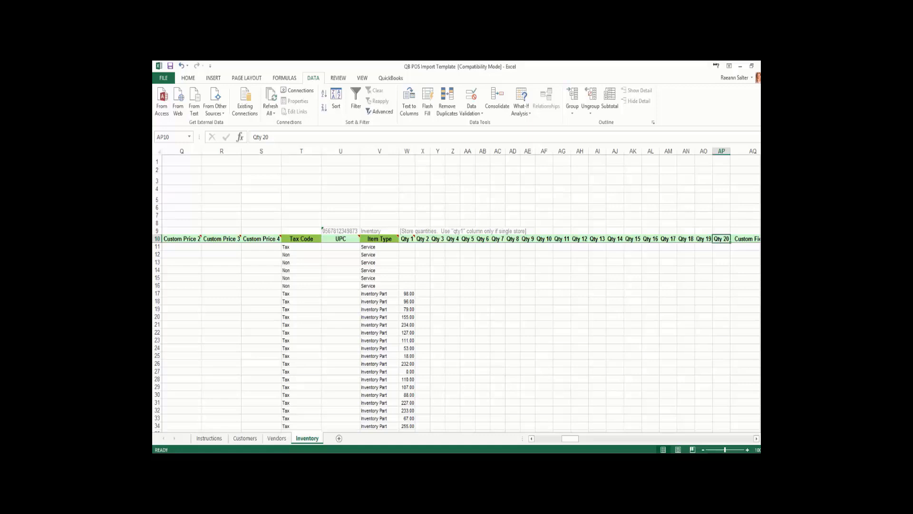
Examine the headers from Custom Field 1 through Custom Field 5 and Company Reorder Point.
{"action": "key", "text": "Right"}
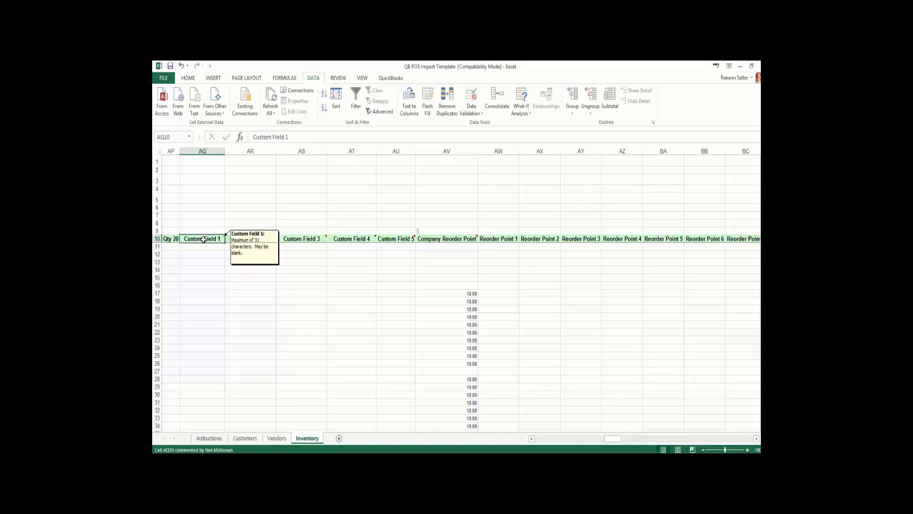
{"action": "key", "text": "Right"}
{"action": "key", "text": "Right"}
{"action": "key", "text": "Right"}
{"action": "key", "text": "Right"}
{"action": "key", "text": "Right"}
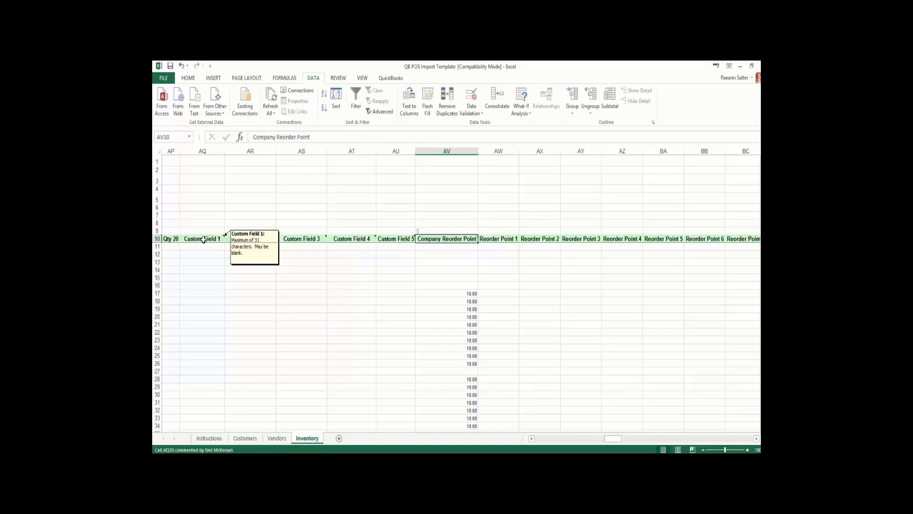
Examine the first filled Company Reorder Point value in row 17.
{"action": "key", "text": "Down"}
{"action": "key", "text": "Down"}
{"action": "key", "text": "Down"}
{"action": "key", "text": "Down"}
{"action": "key", "text": "Down"}
{"action": "key", "text": "Down"}
{"action": "key", "text": "Down"}
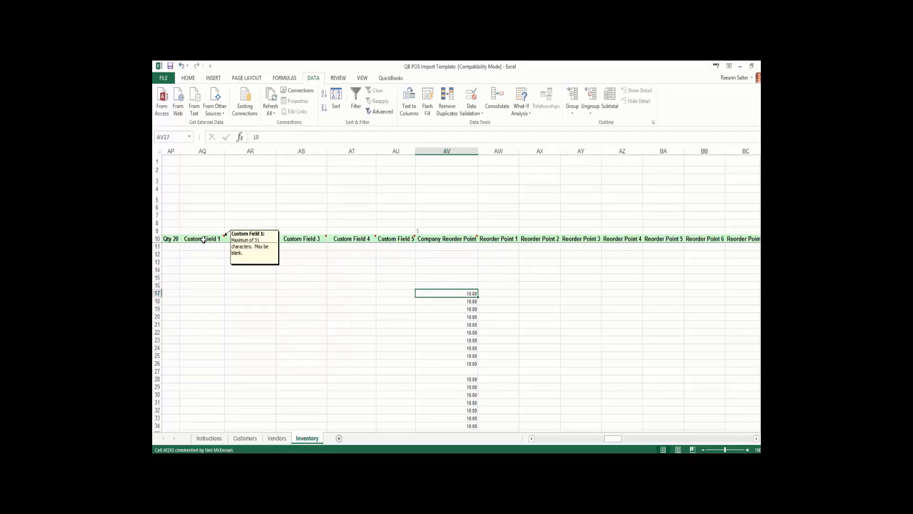
Return to the header row and look through the headers from Reorder Point 1 through Weight.
{"action": "key", "text": "Up"}
{"action": "key", "text": "Up"}
{"action": "key", "text": "Up"}
{"action": "key", "text": "Up"}
{"action": "key", "text": "Up"}
{"action": "key", "text": "Up"}
{"action": "key", "text": "Up"}
{"action": "key", "text": "Right"}
{"action": "key", "text": "Right"}
{"action": "key", "text": "Right"}
{"action": "key", "text": "Right"}
{"action": "key", "text": "Right"}
{"action": "key", "text": "Right"}
{"action": "key", "text": "Right"}
{"action": "key", "text": "Right"}
{"action": "key", "text": "Right"}
{"action": "key", "text": "Right"}
{"action": "key", "text": "Right"}
{"action": "key", "text": "Right"}
{"action": "key", "text": "Right"}
{"action": "key", "text": "Right"}
{"action": "key", "text": "Right"}
{"action": "key", "text": "Right"}
{"action": "key", "text": "Right"}
{"action": "key", "text": "Right"}
{"action": "key", "text": "Right"}
{"action": "key", "text": "Right"}
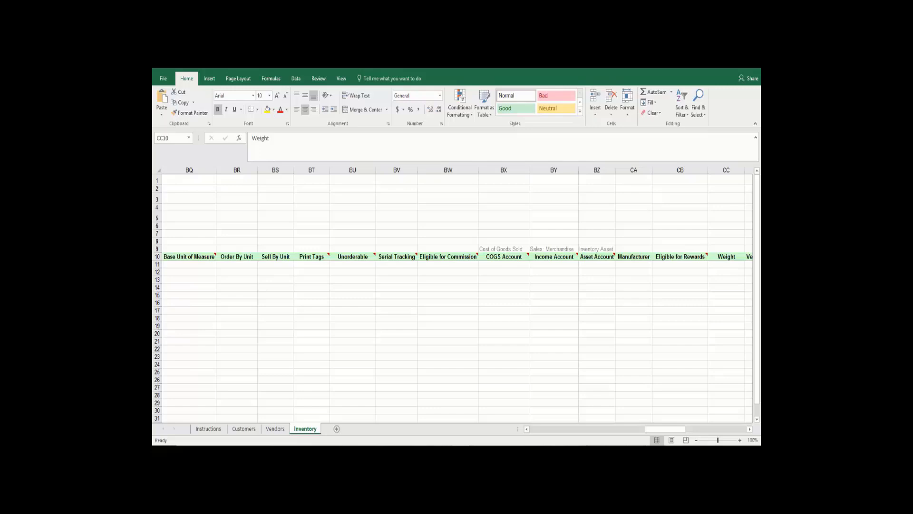
Read the header comments for Print Tags, Unorderable, Serial Tracking and Eligible for Commission.
{"action": "left_click", "coordinate": [305, 257]}
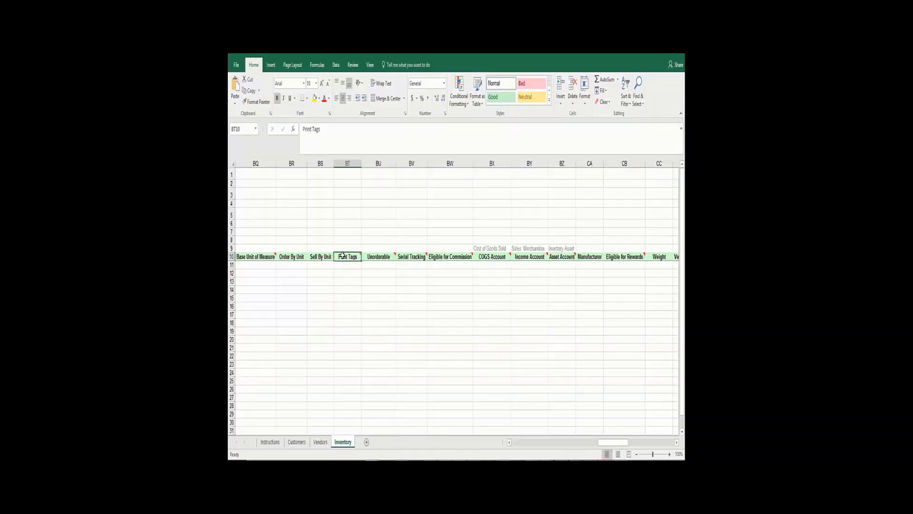
{"action": "mouse_move", "coordinate": [359, 256]}
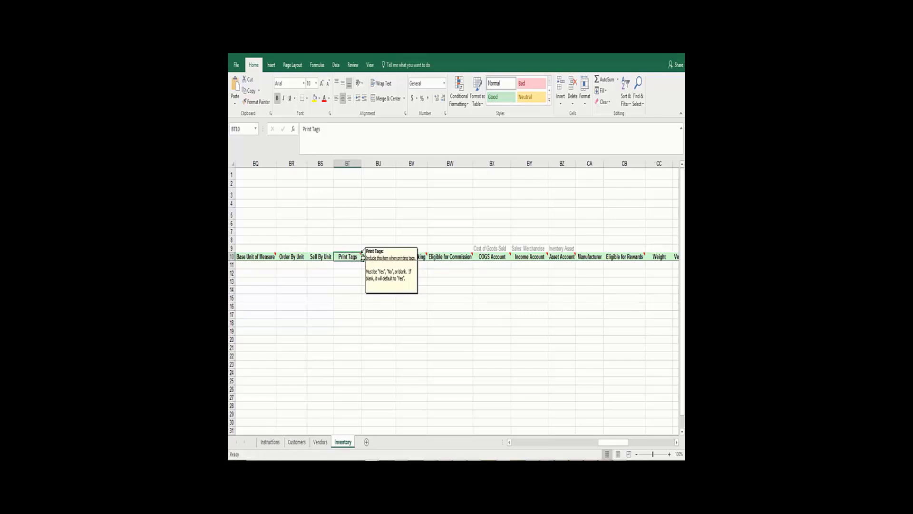
{"action": "mouse_move", "coordinate": [372, 256]}
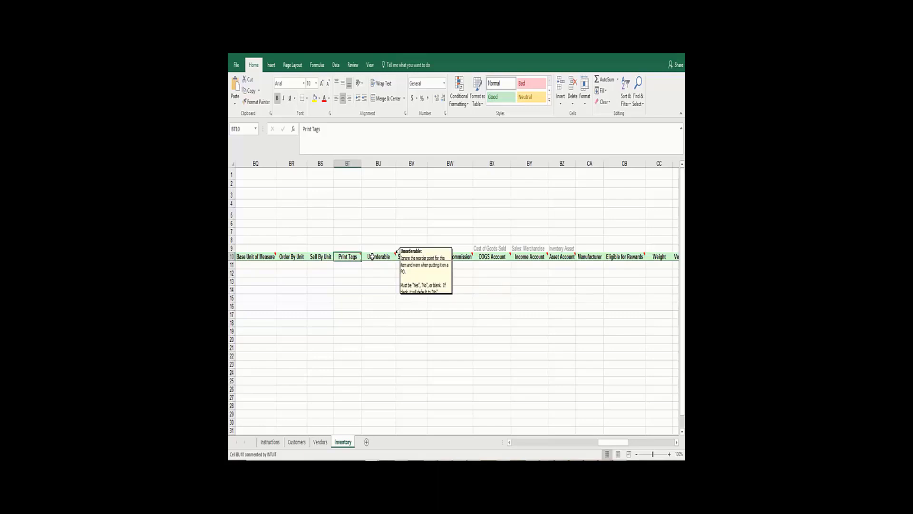
{"action": "mouse_move", "coordinate": [404, 257]}
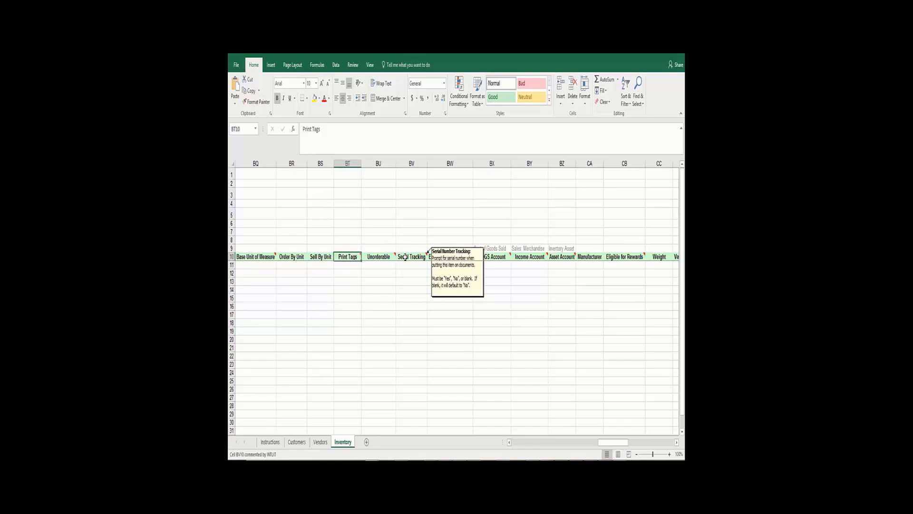
{"action": "mouse_move", "coordinate": [434, 257]}
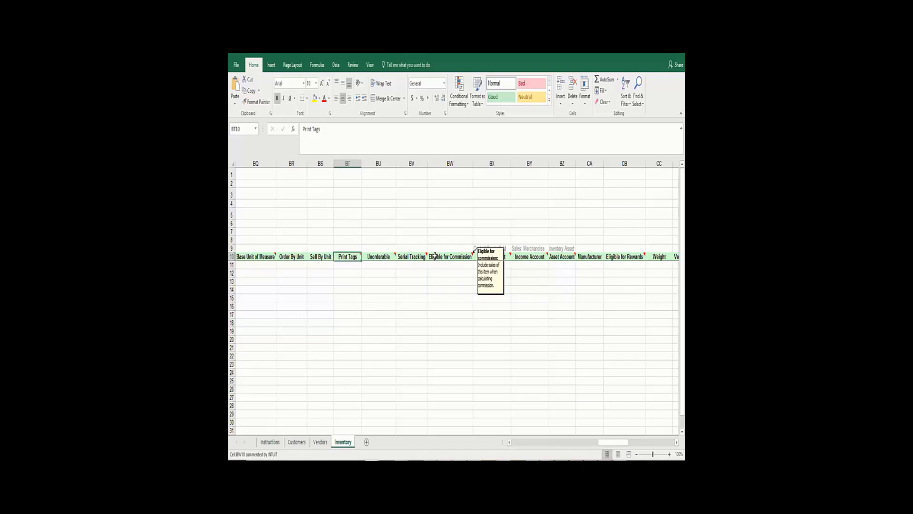
Examine the row 9 sample entries above the COGS Account, Income Account and Asset Account headers.
{"action": "mouse_move", "coordinate": [498, 257]}
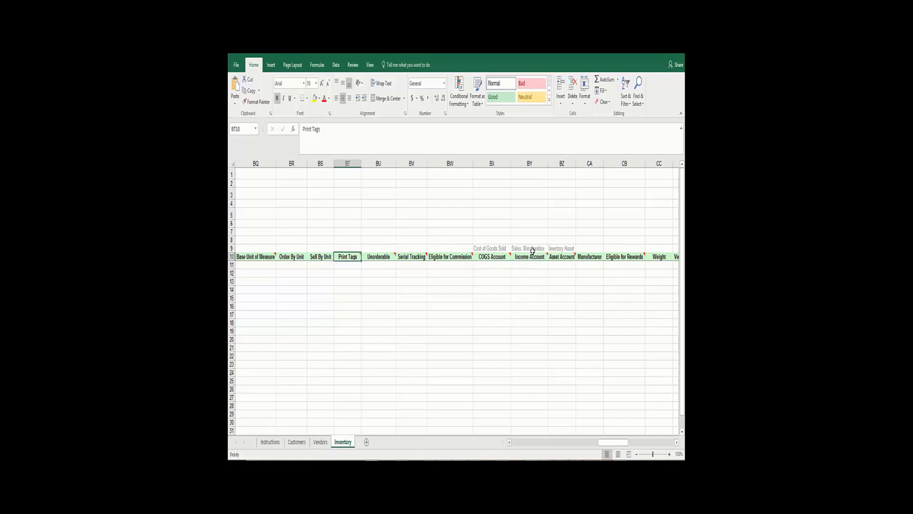
{"action": "left_click", "coordinate": [501, 248]}
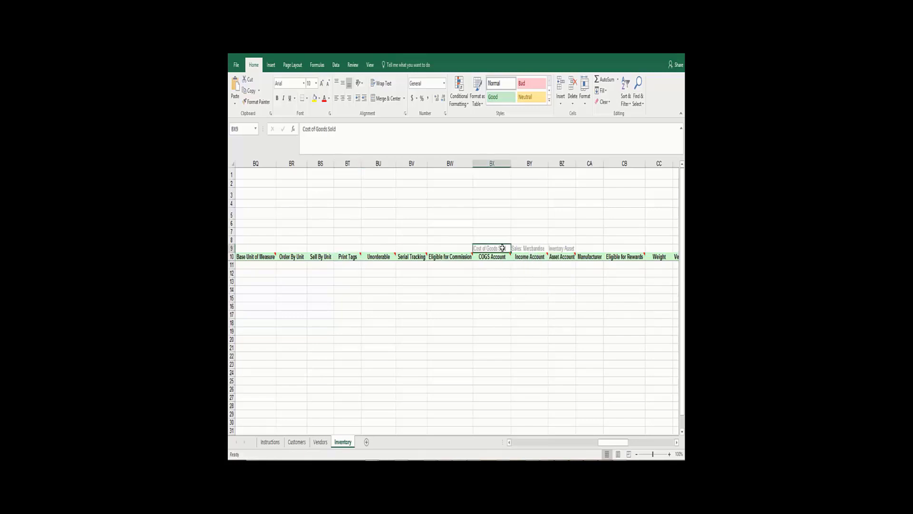
{"action": "left_click", "coordinate": [542, 247]}
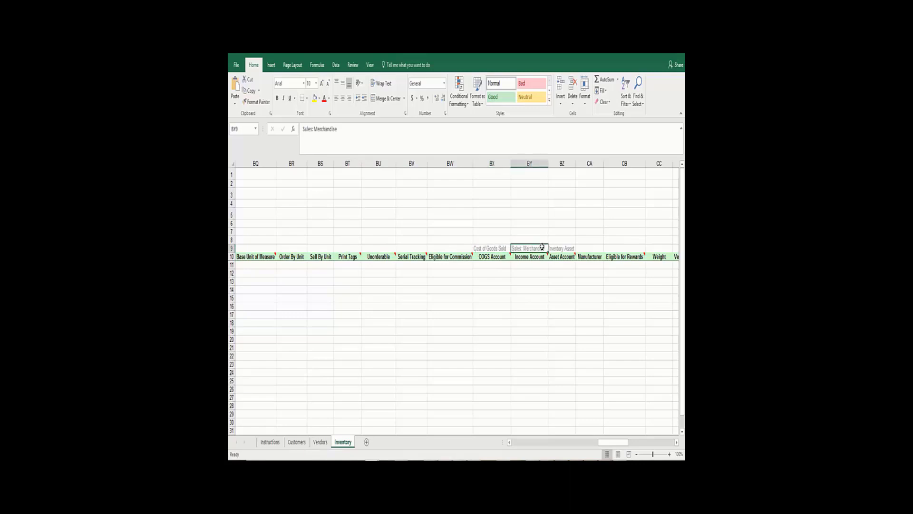
{"action": "left_click", "coordinate": [565, 248]}
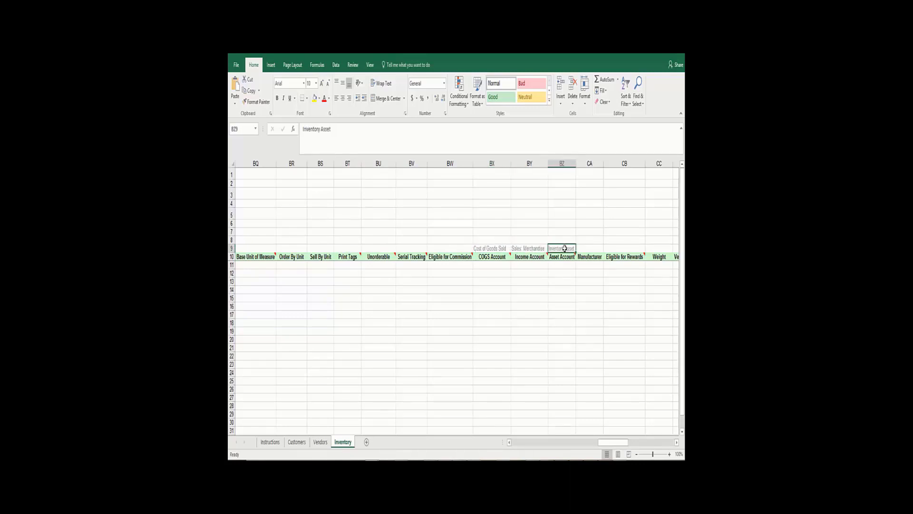
Check the first entry cell under Manufacturer and read the header comment for Eligible for Rewards.
{"action": "left_click", "coordinate": [586, 265]}
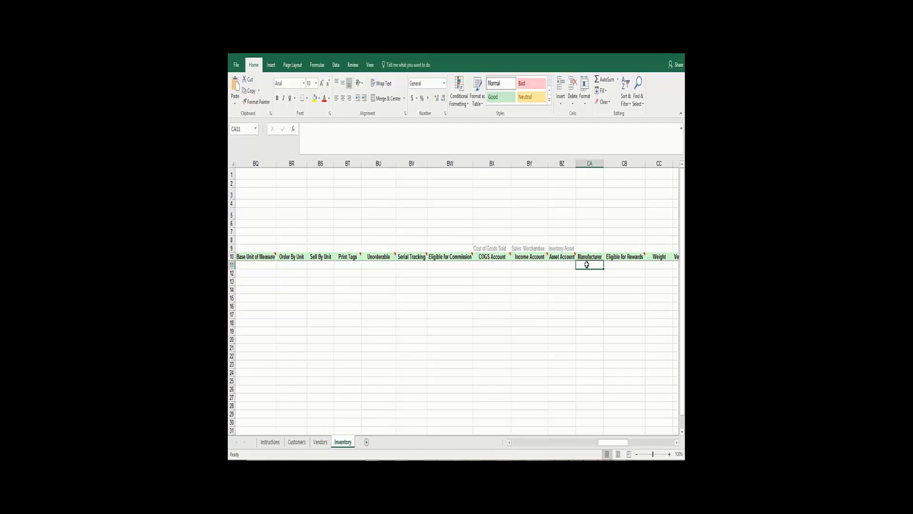
{"action": "left_click", "coordinate": [626, 258]}
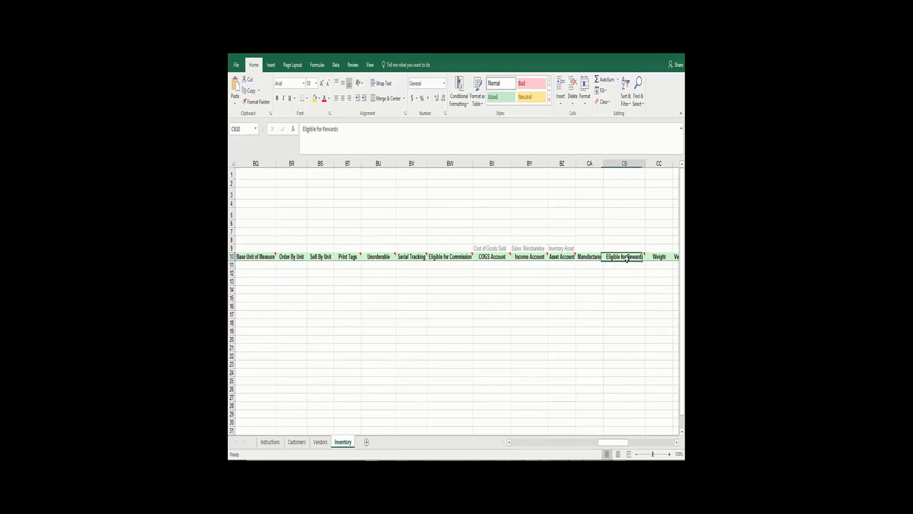
{"action": "mouse_move", "coordinate": [627, 259]}
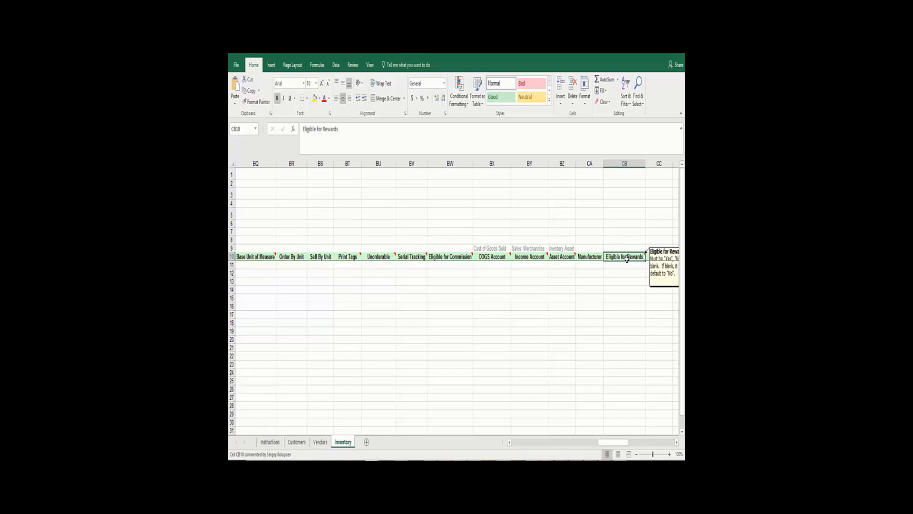
Look through the Weight header and the second-vendor headers from Vendor Name 2 through Order Cost 2.
{"action": "left_click", "coordinate": [677, 442]}
{"action": "left_click", "coordinate": [393, 256]}
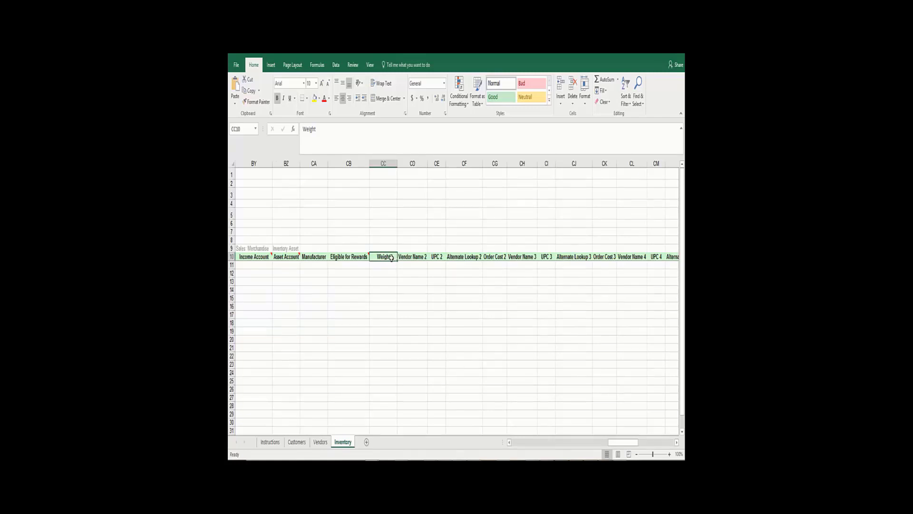
{"action": "key", "text": "Right"}
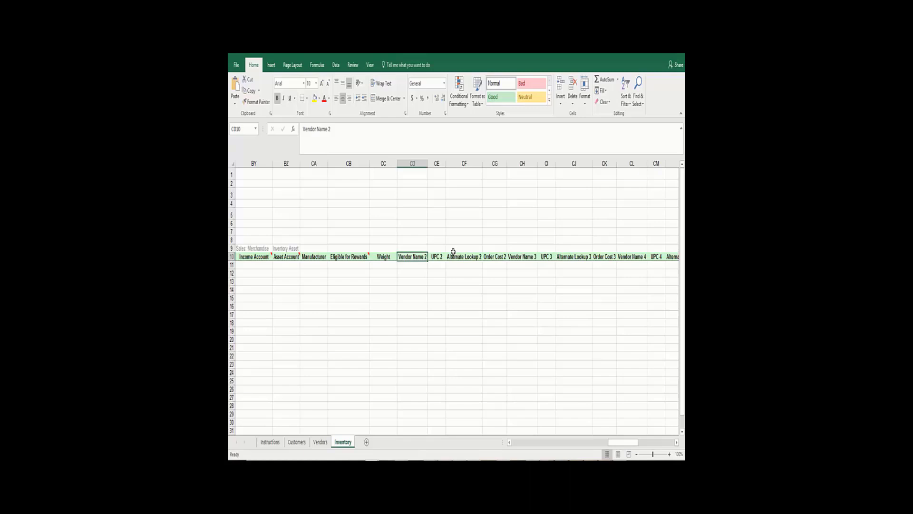
{"action": "key", "text": "Right"}
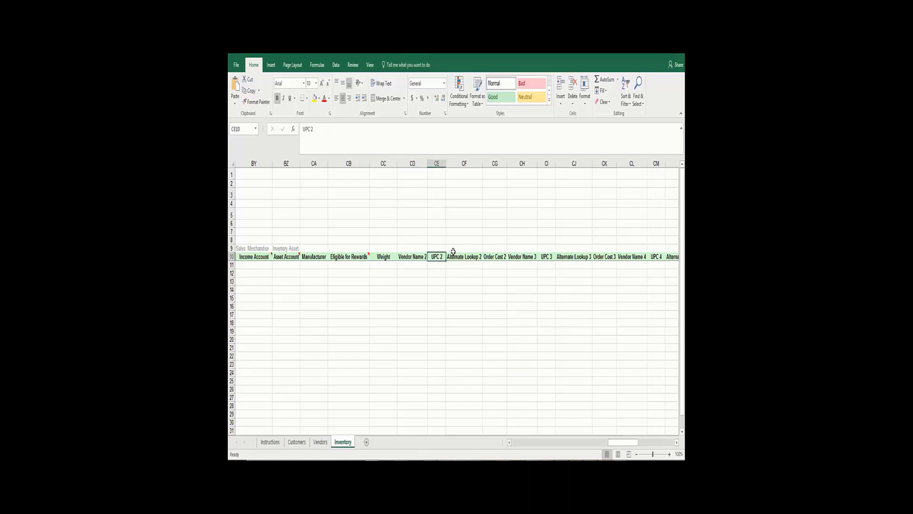
{"action": "key", "text": "Left"}
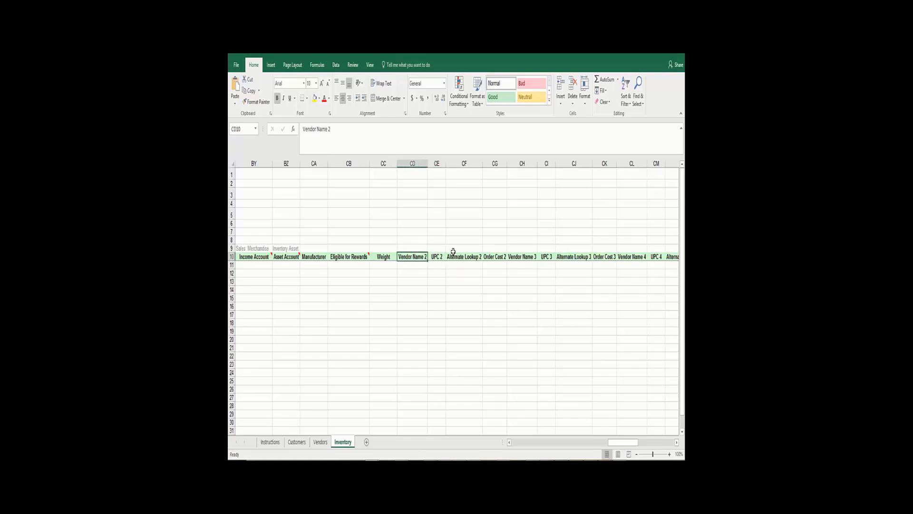
{"action": "key", "text": "Right"}
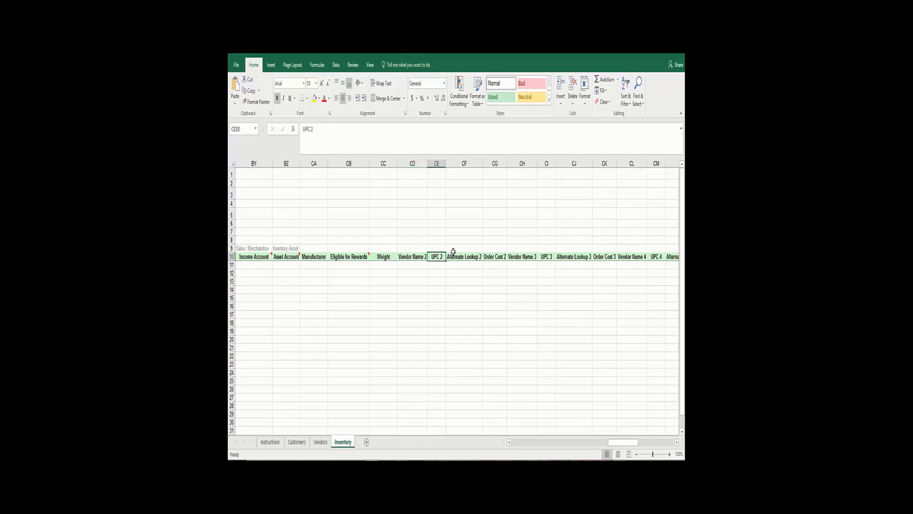
{"action": "key", "text": "Right"}
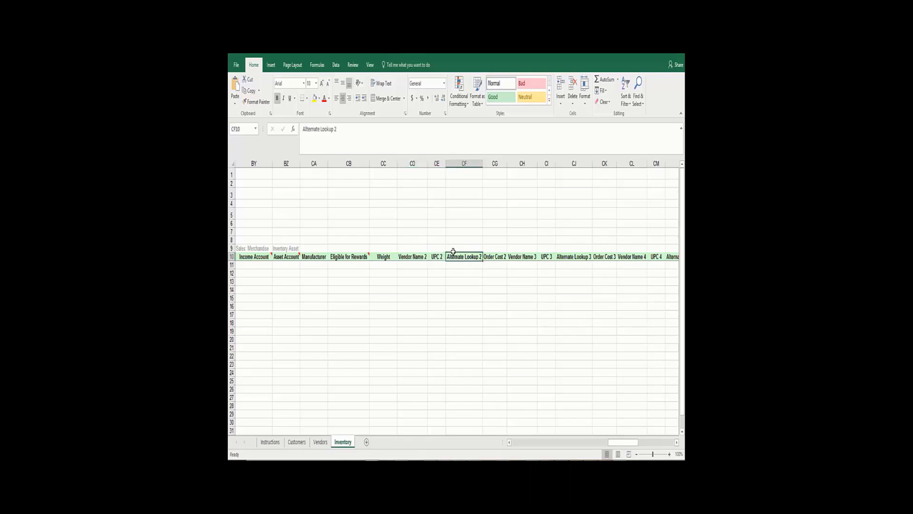
{"action": "key", "text": "Right"}
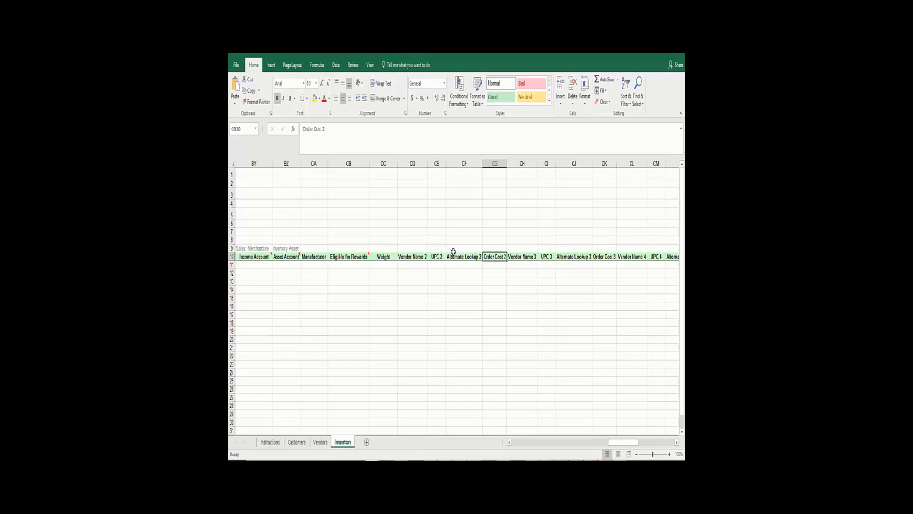
Look through the remaining vendor headers from Vendor Name 3 through Order Cost 5, ending at Sync to Mobile.
{"action": "key", "text": "Right"}
{"action": "key", "text": "Right"}
{"action": "key", "text": "Right"}
{"action": "key", "text": "Right"}
{"action": "key", "text": "Right"}
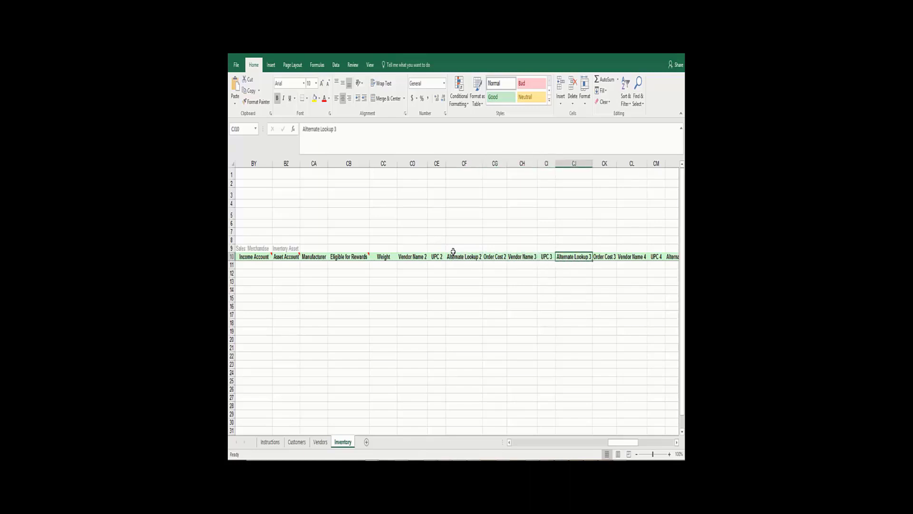
{"action": "key", "text": "Right"}
{"action": "key", "text": "Right"}
{"action": "key", "text": "Right"}
{"action": "key", "text": "Right"}
{"action": "key", "text": "Right"}
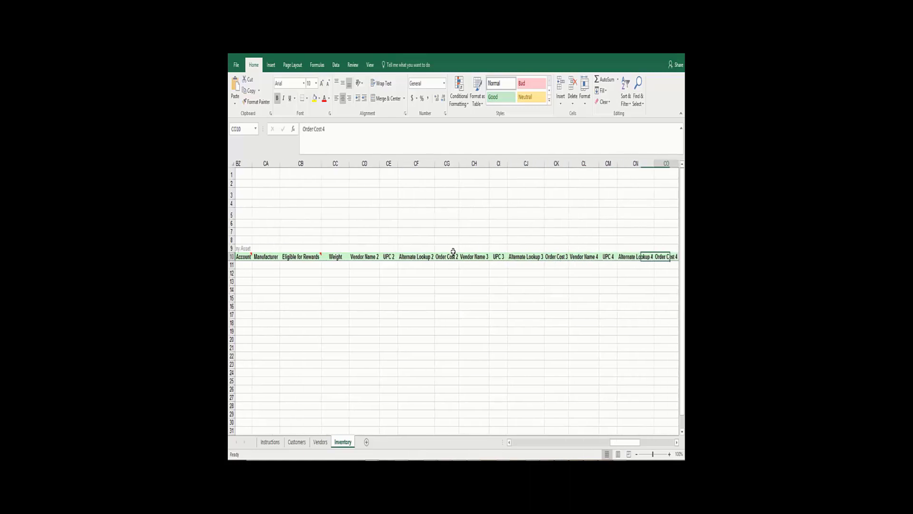
{"action": "key", "text": "Right"}
{"action": "key", "text": "Right"}
{"action": "key", "text": "Right"}
{"action": "key", "text": "Right"}
{"action": "key", "text": "Right"}
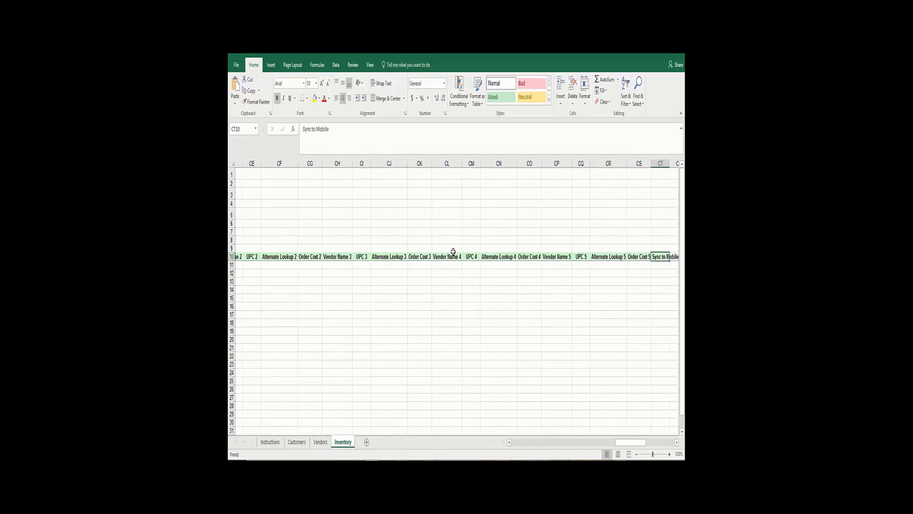
Examine the Sync to Mobile header and go to the first entry cell beneath it, CT11.
{"action": "key", "text": "Left"}
{"action": "key", "text": "Left"}
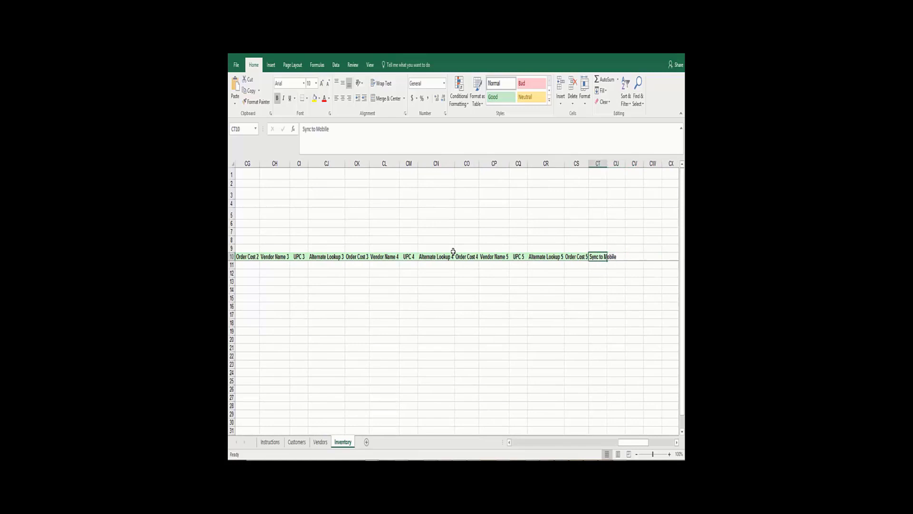
{"action": "key", "text": "Down"}
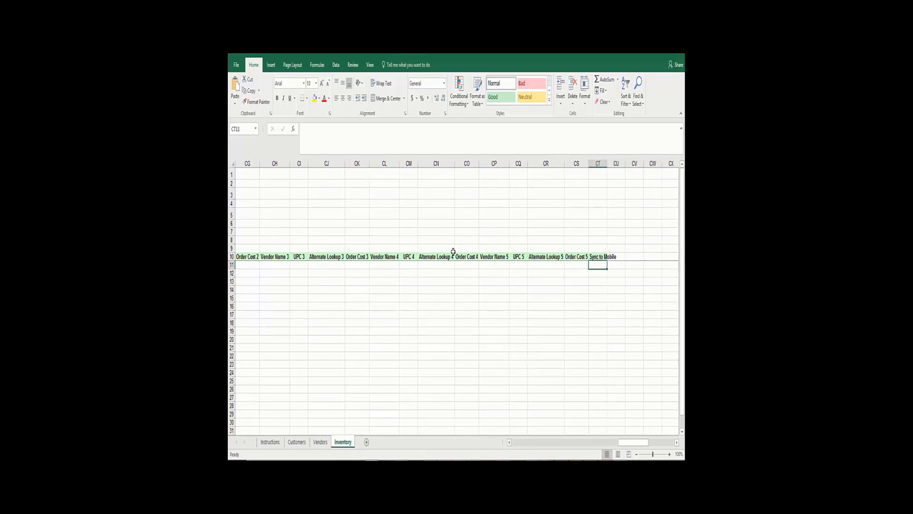